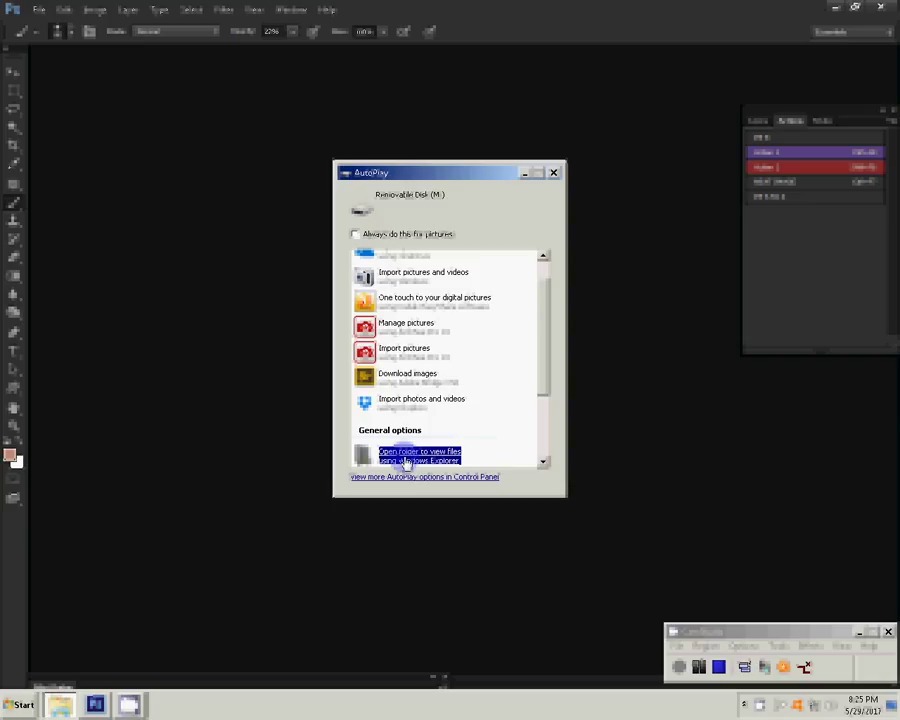
Step: Open the pink saree portrait from the removable disk's photo folder in Photoshop
left_click(405, 462)
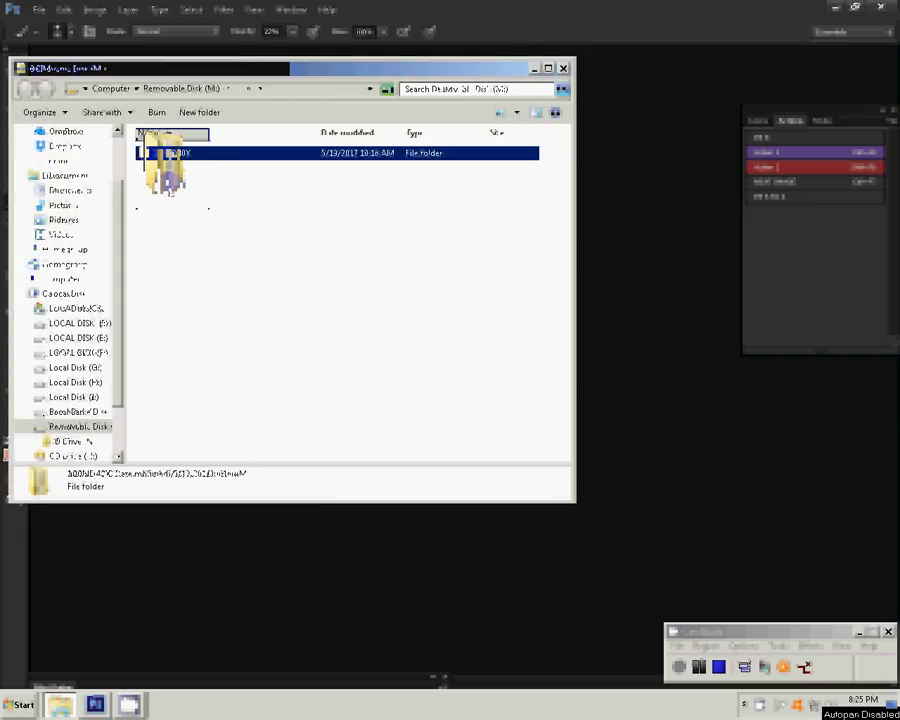
double_click(168, 170)
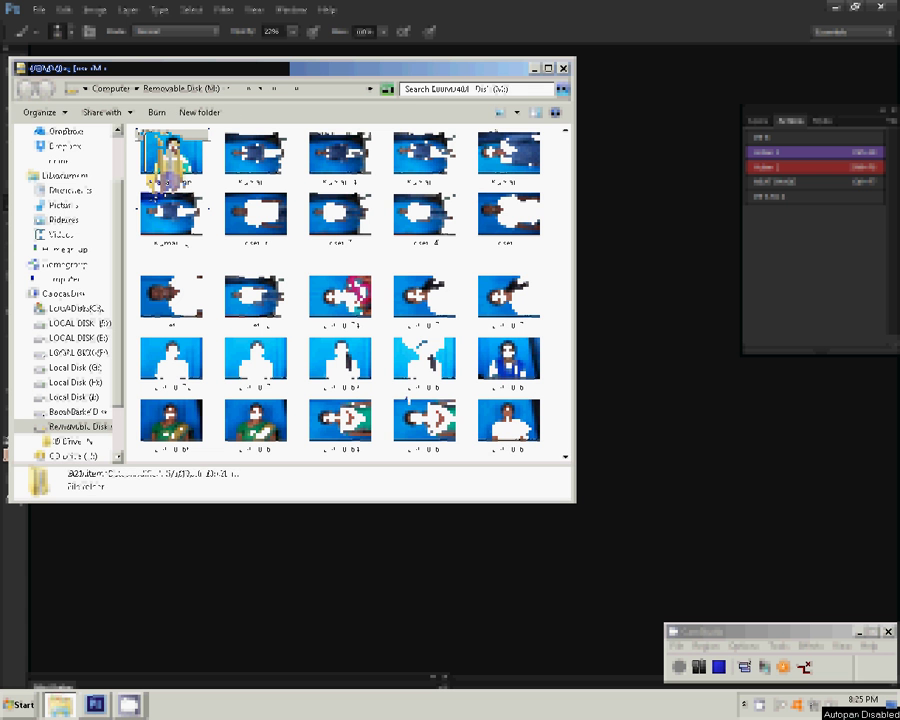
left_click(340, 290)
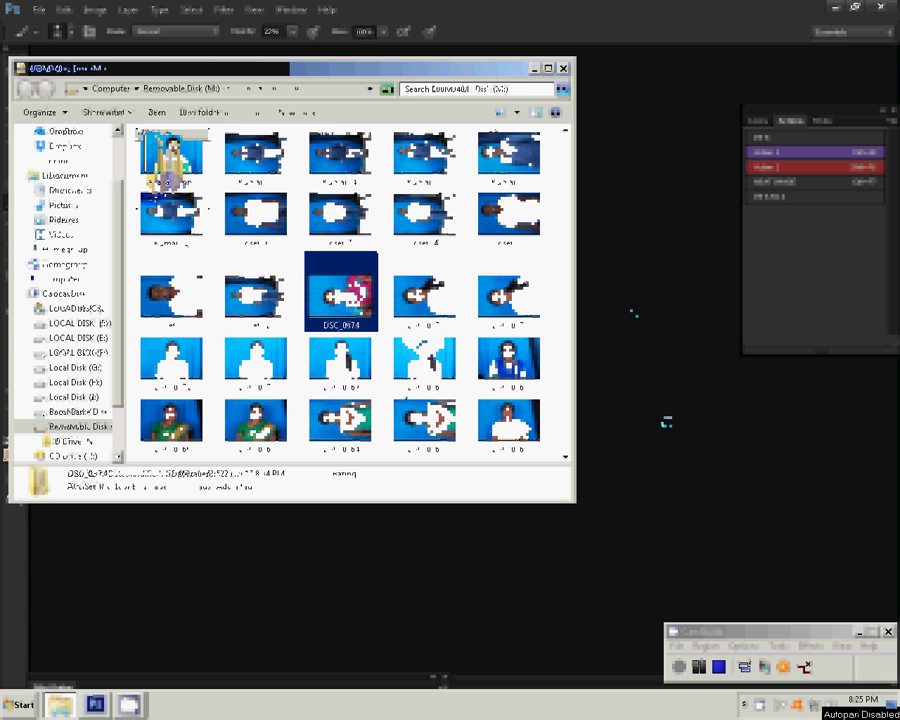
left_click(619, 396)
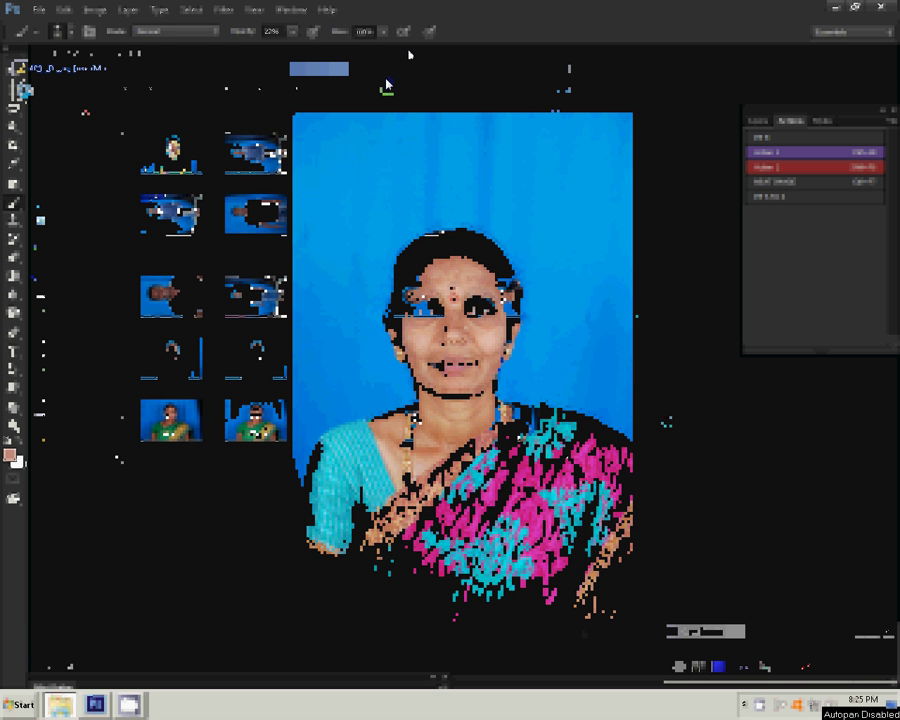
Step: Float the portrait document in its own window and create a duplicate of it
left_click_drag(386, 85, 243, 100)
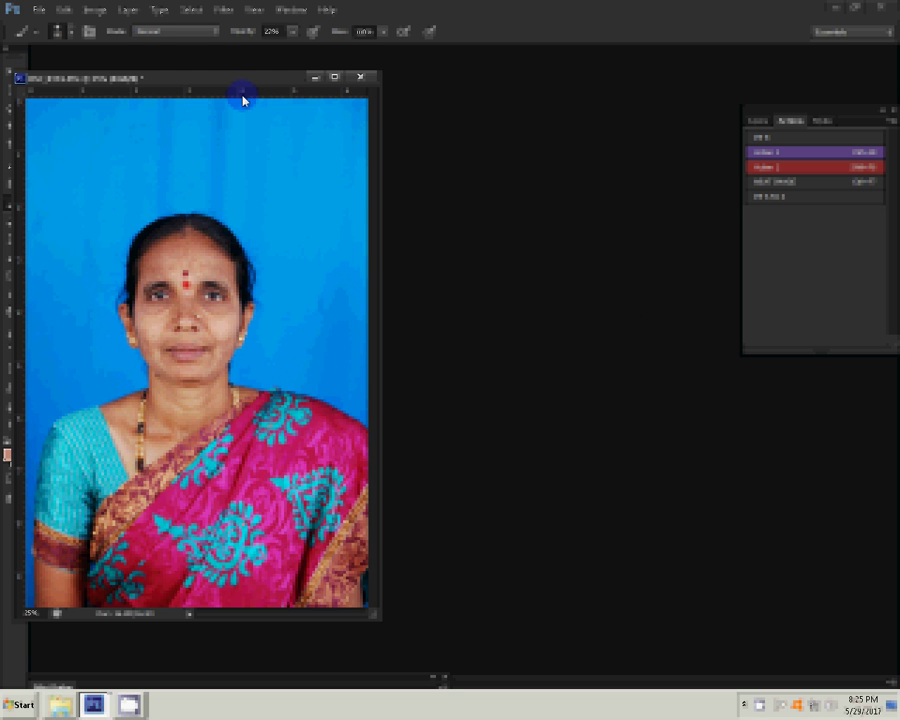
right_click(243, 80)
left_click(262, 84)
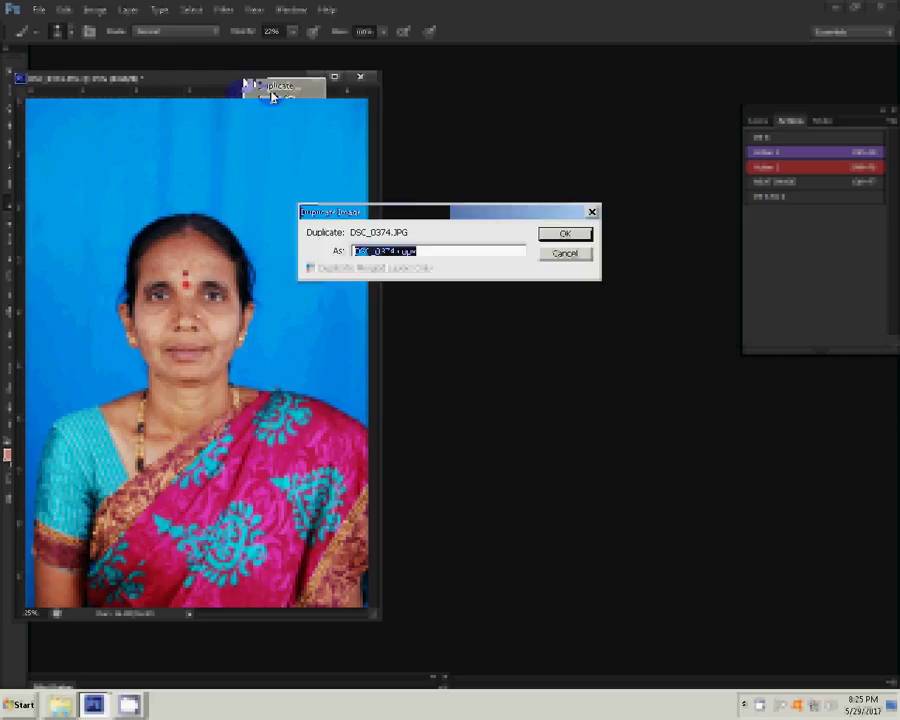
left_click(566, 235)
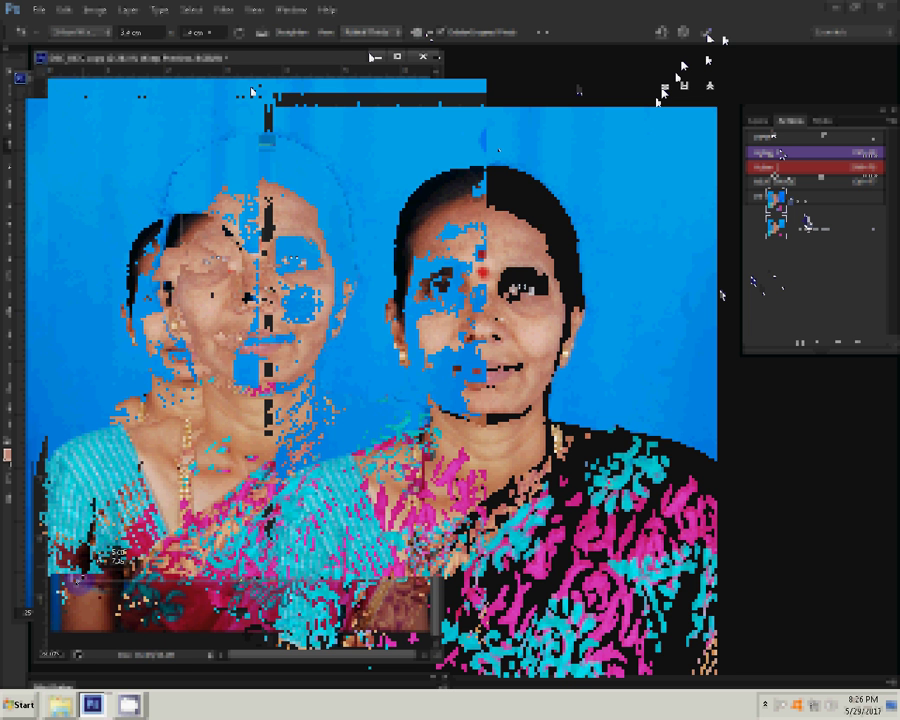
Step: Apply the Magic Pro skin-smoothing filter with graininess raised from 64 to 88
left_click(219, 14)
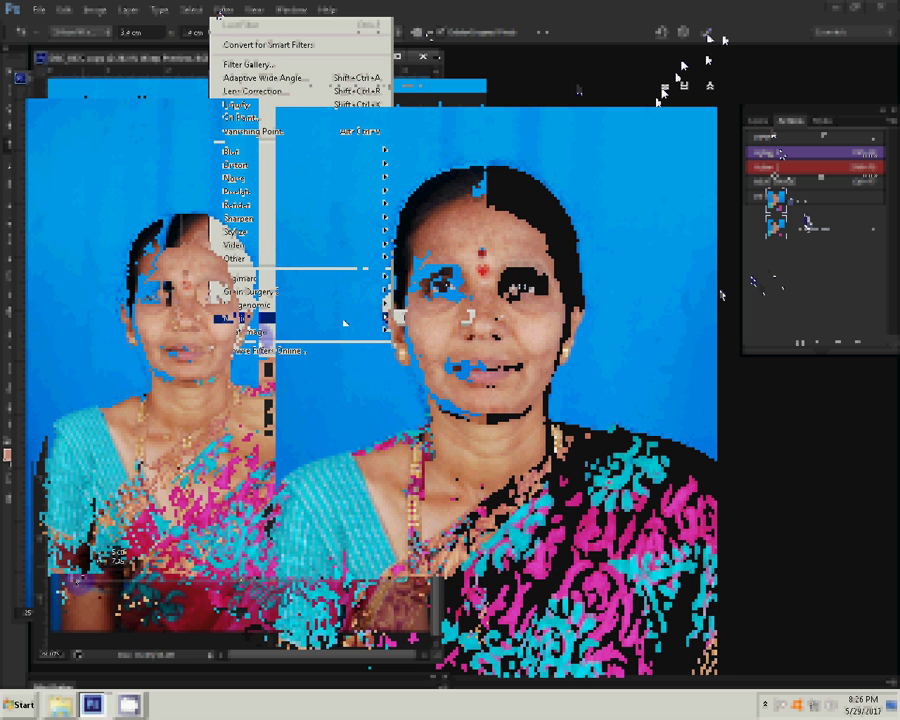
left_click_drag(452, 326, 476, 327)
left_click(565, 304)
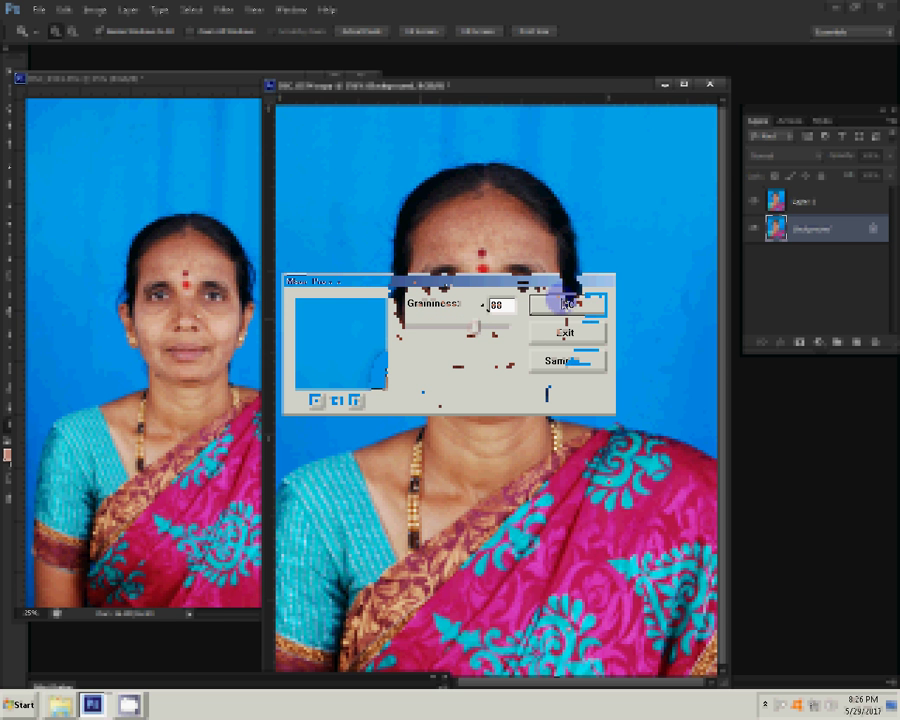
Step: Add noise to the portrait with an amount of 66
left_click(224, 10)
mouse_move(234, 178)
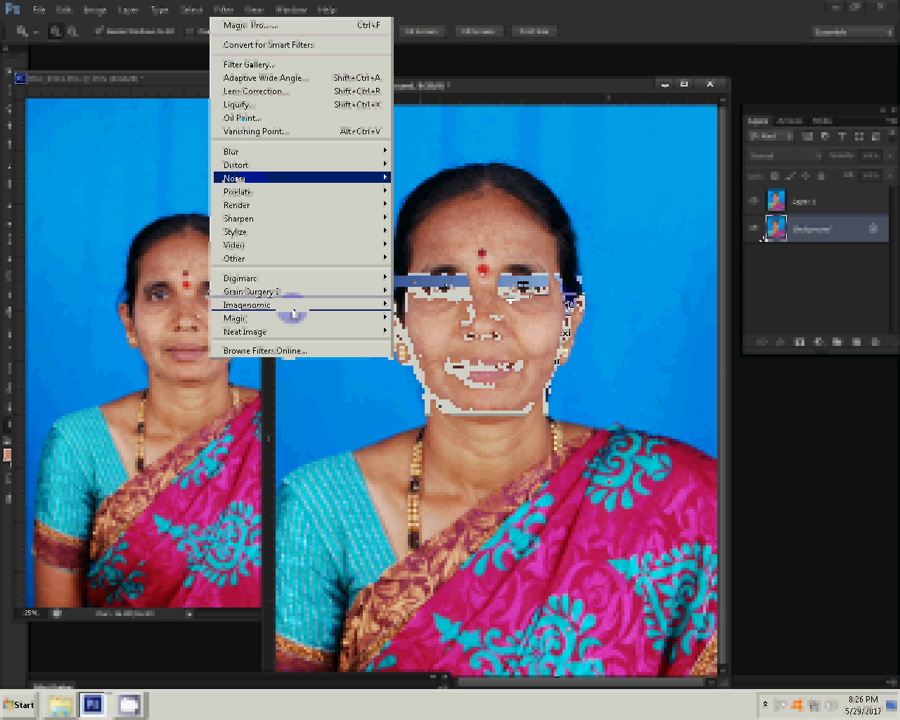
left_click(423, 177)
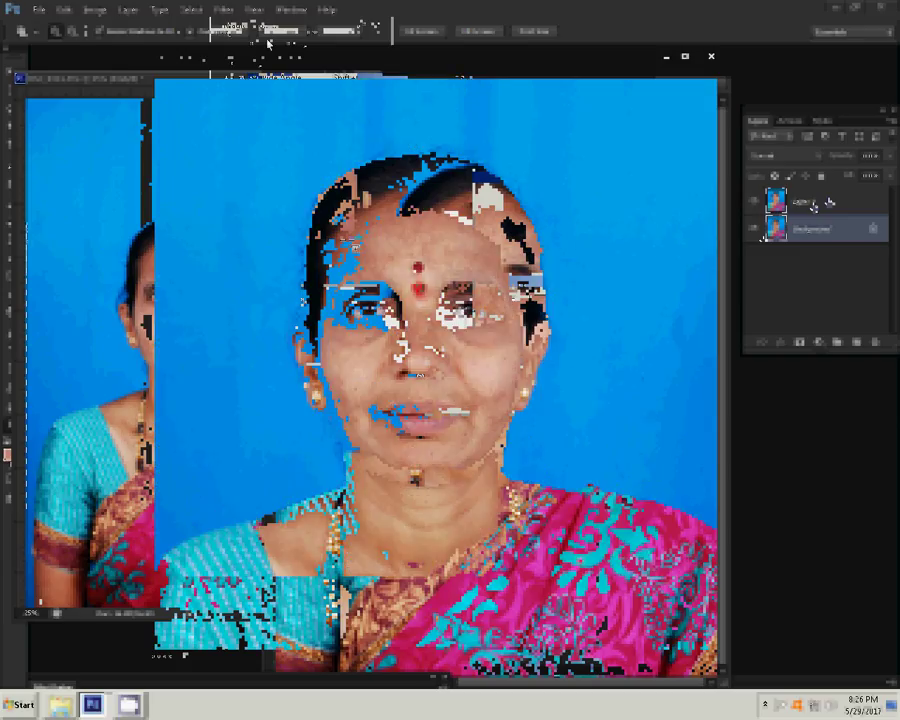
type("66")
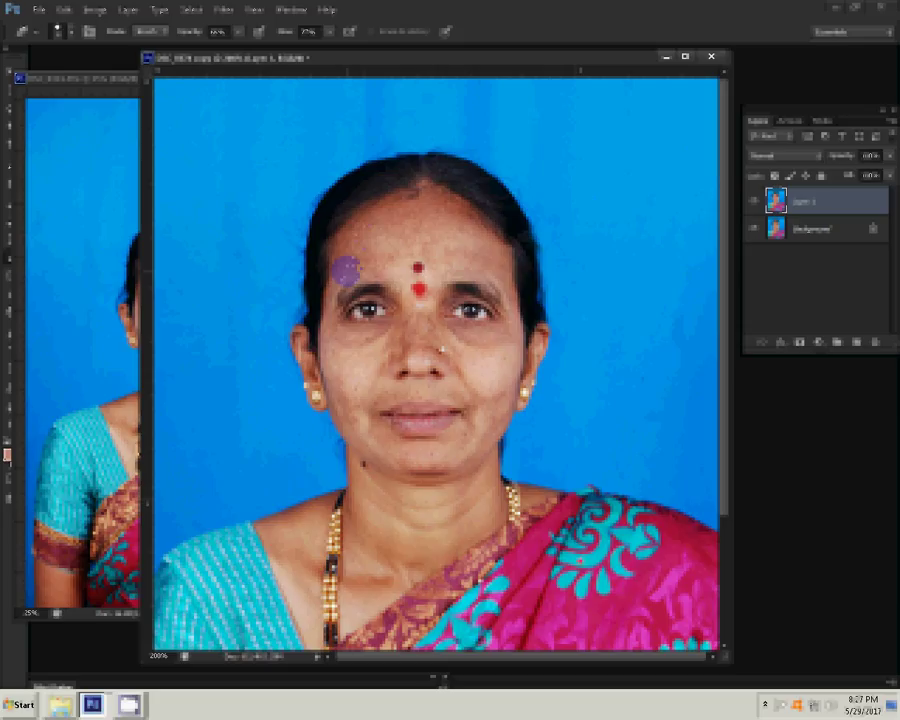
Step: Heal blemishes on the forehead, nose, both cheeks, chin and neck
left_click(416, 249)
left_click(418, 356)
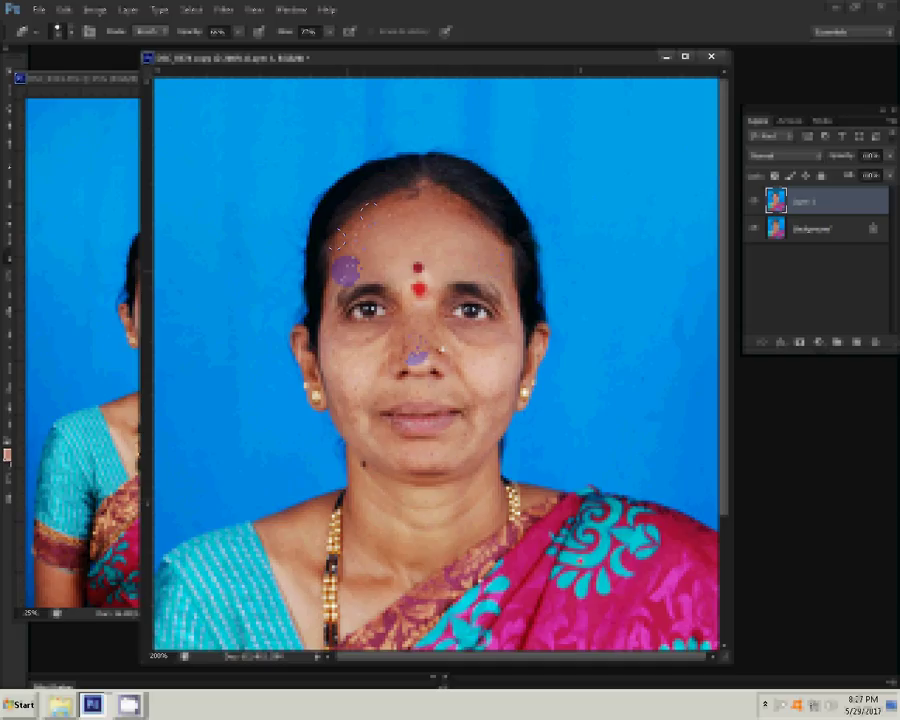
left_click_drag(354, 399, 358, 420)
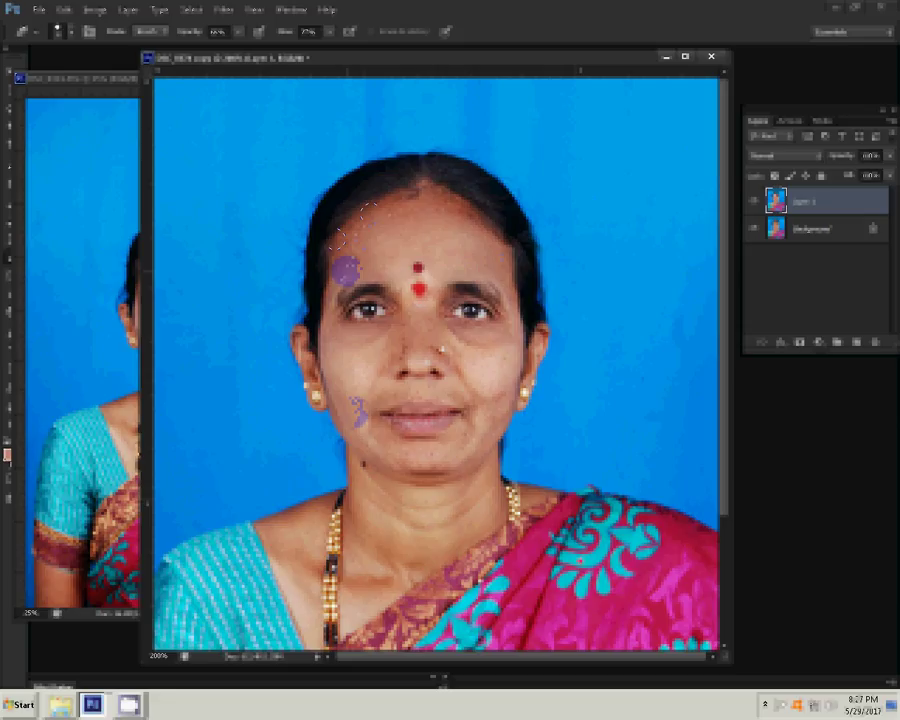
left_click(467, 357)
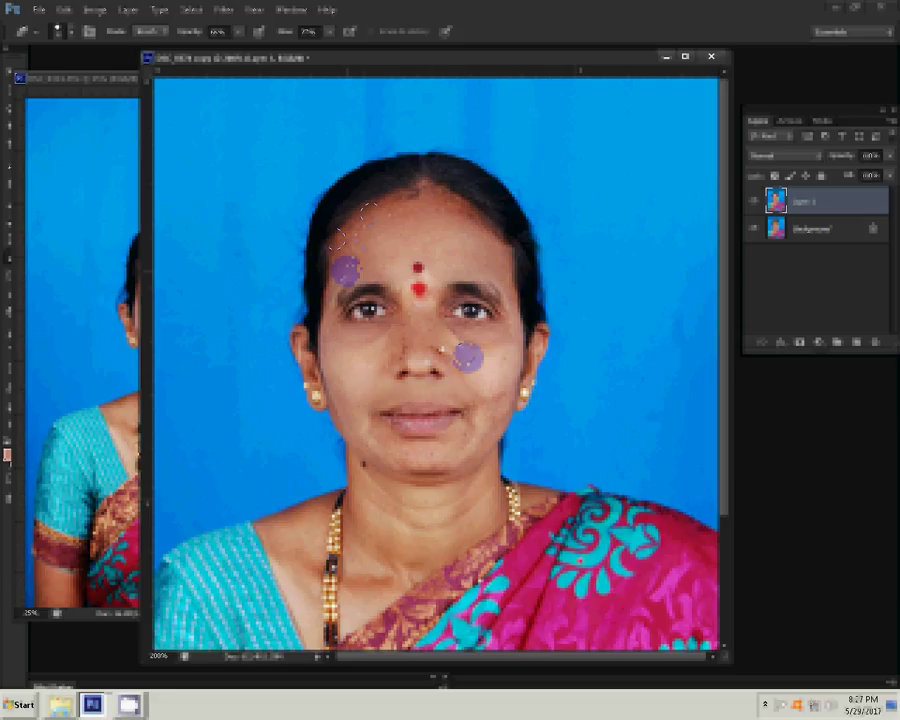
left_click(462, 436)
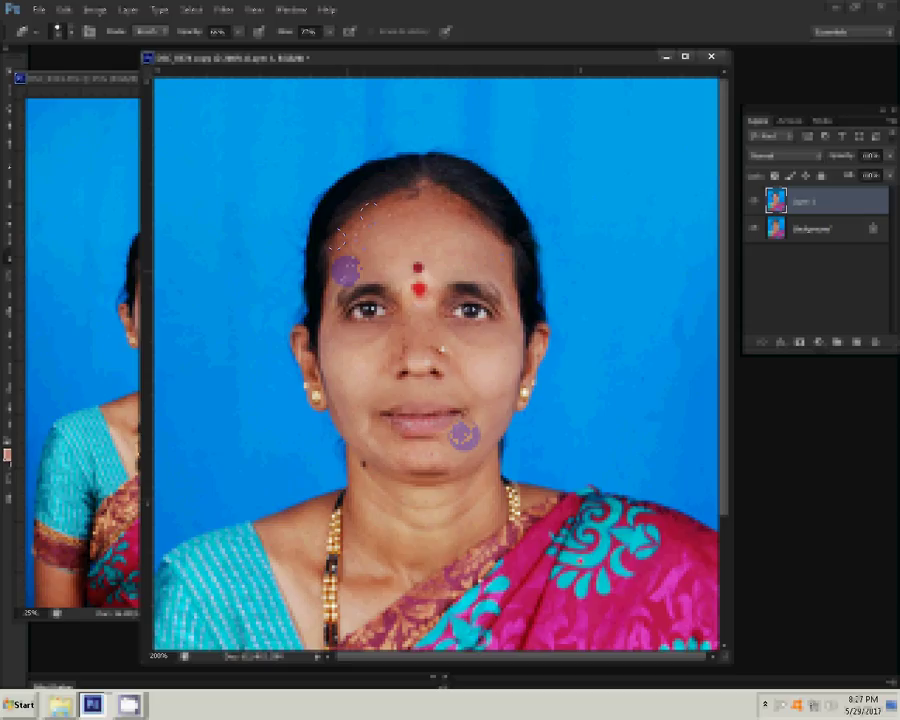
left_click(406, 490)
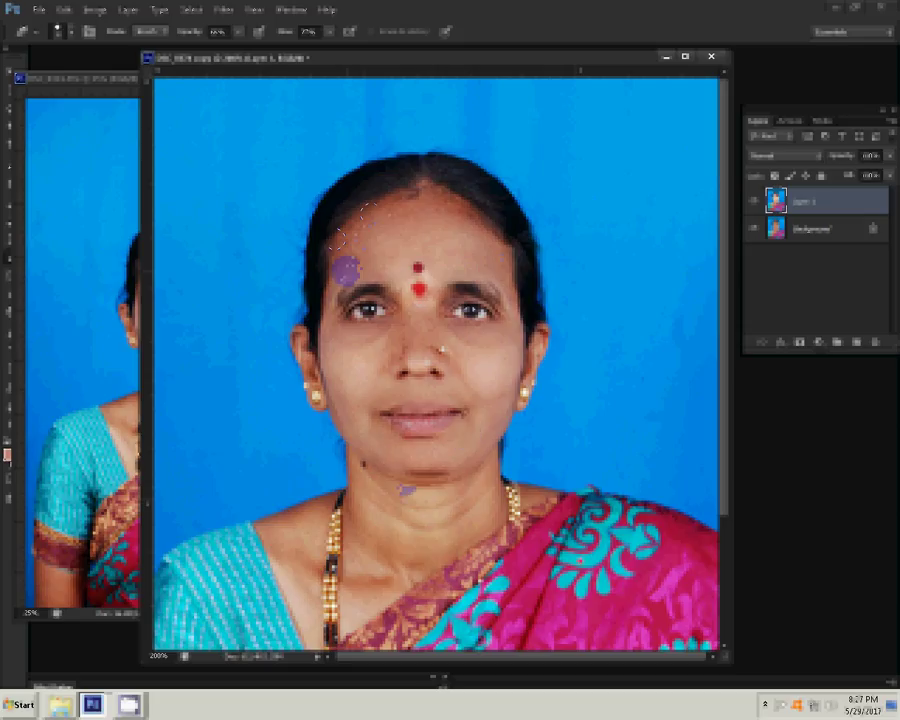
left_click(470, 497)
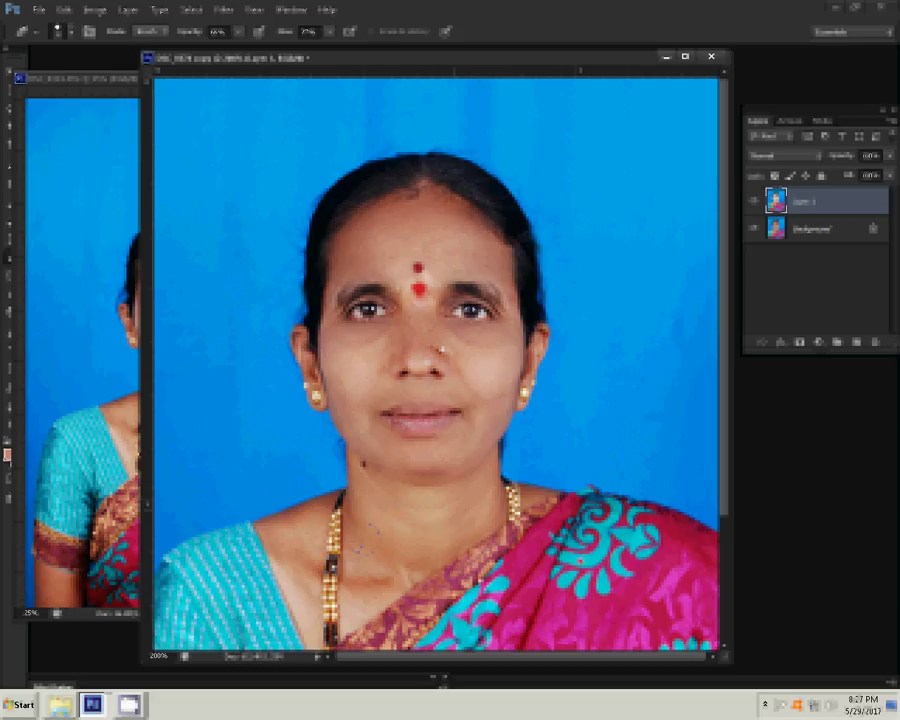
Step: Heal remaining spots on the collarbone, beside the nose, left cheek, chin and under the right eye
left_click(311, 533)
left_click(290, 547)
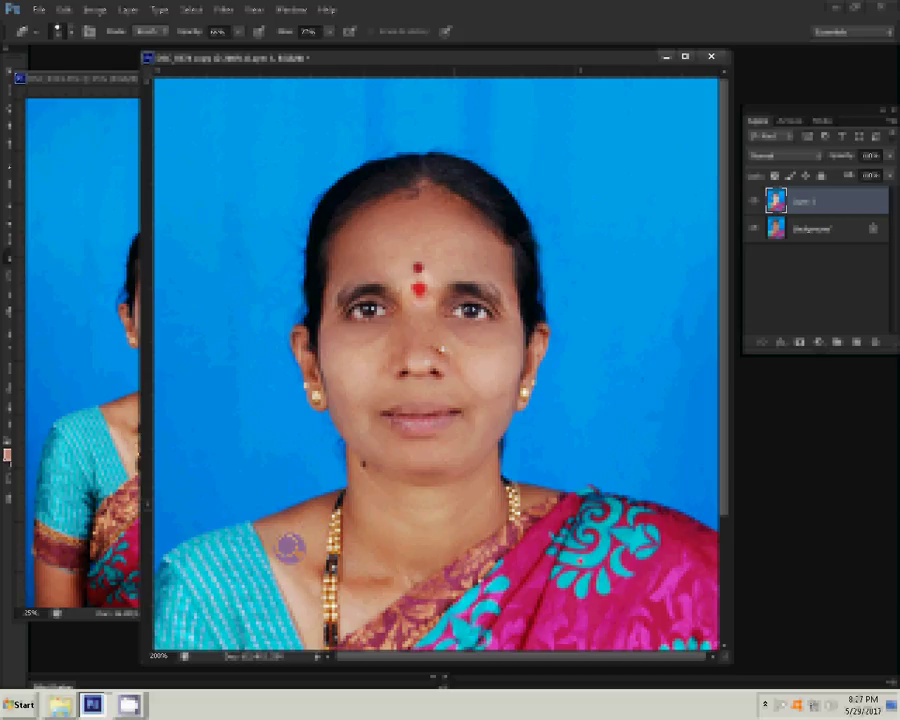
left_click(432, 340)
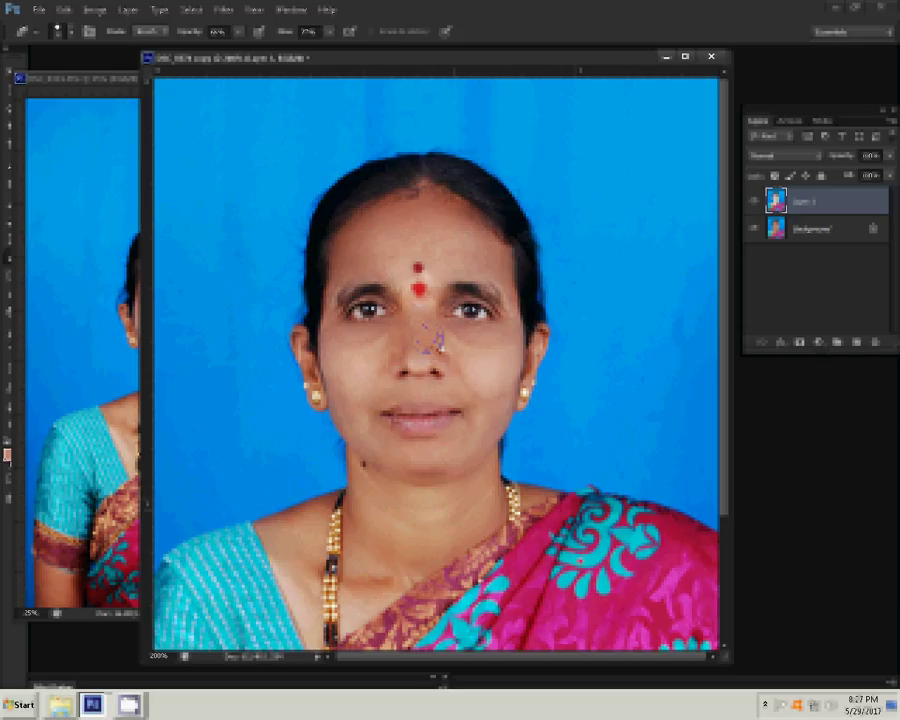
left_click(335, 376)
left_click(470, 418)
left_click(470, 336)
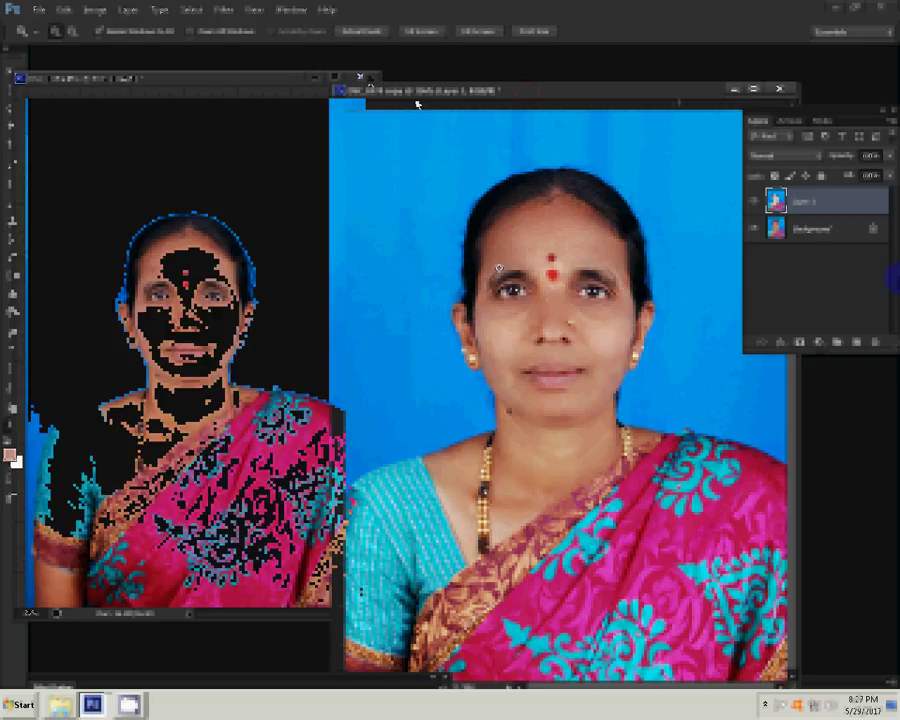
Step: Heal a spot on the neck next to the dark mole
left_click(540, 440)
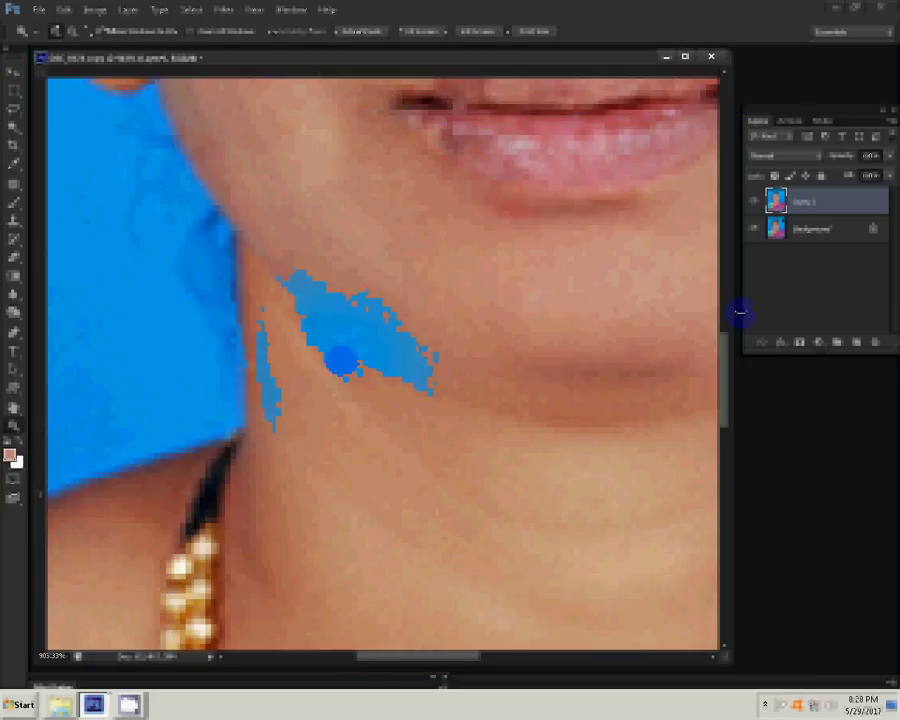
Step: Paint out the dark neck mole, then zoom back out to the whole face
left_click(342, 361)
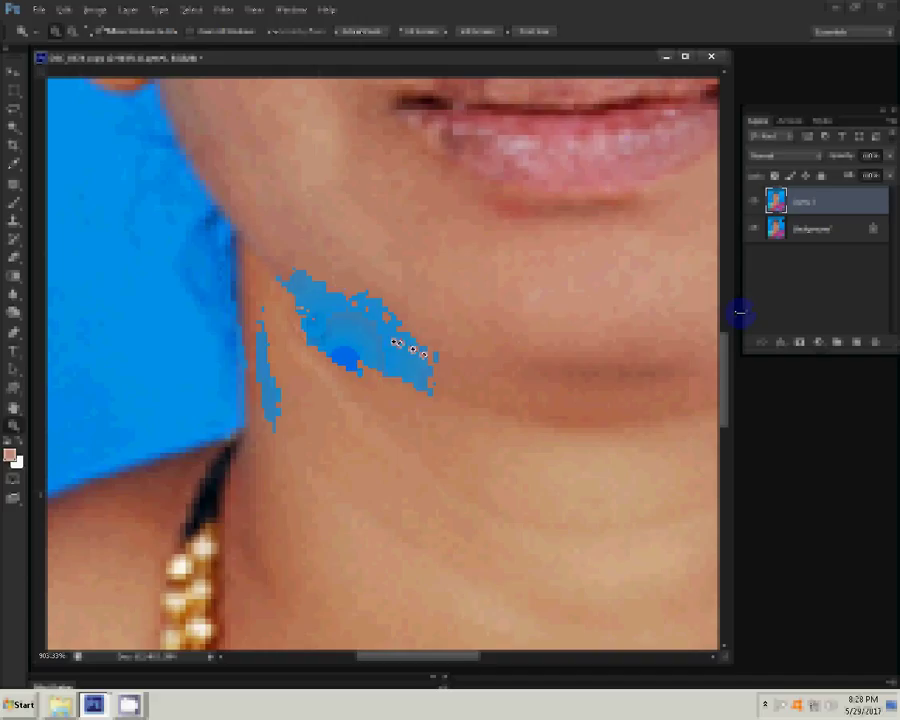
left_click(418, 31)
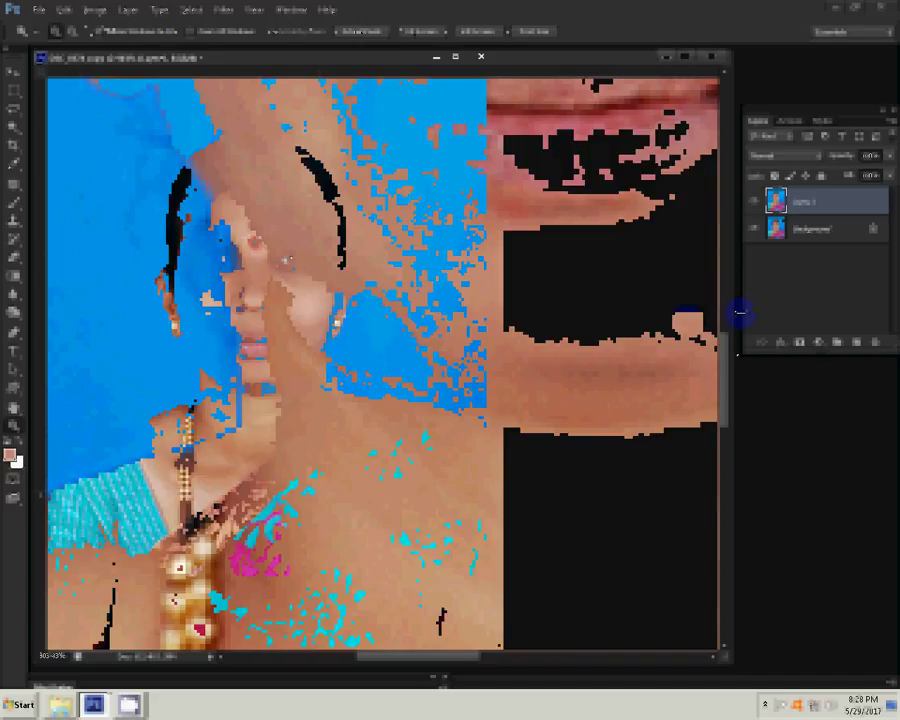
Step: Use Color Balance to shift the midtones toward yellow
key("ctrl+b")
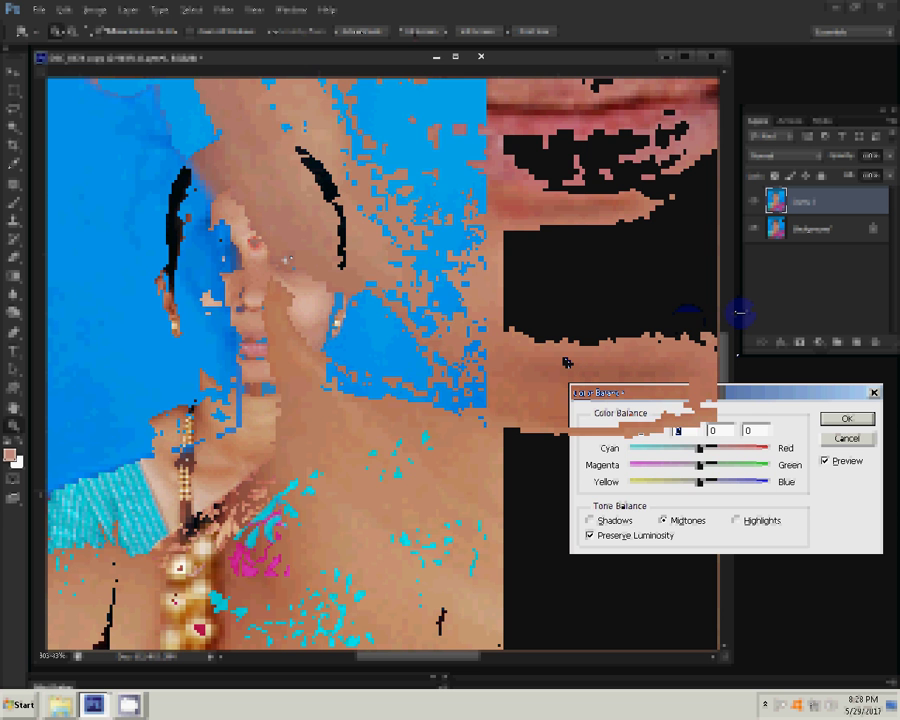
left_click_drag(699, 481, 690, 483)
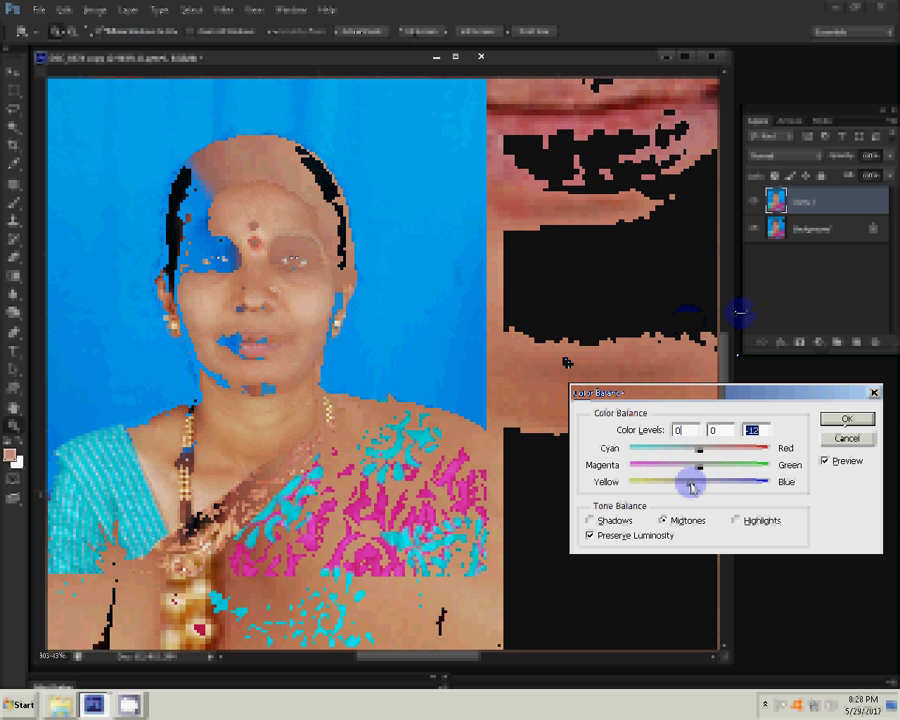
left_click(846, 418)
Step: Add a Selective Color adjustment layer targeting the Blacks range
left_click(818, 341)
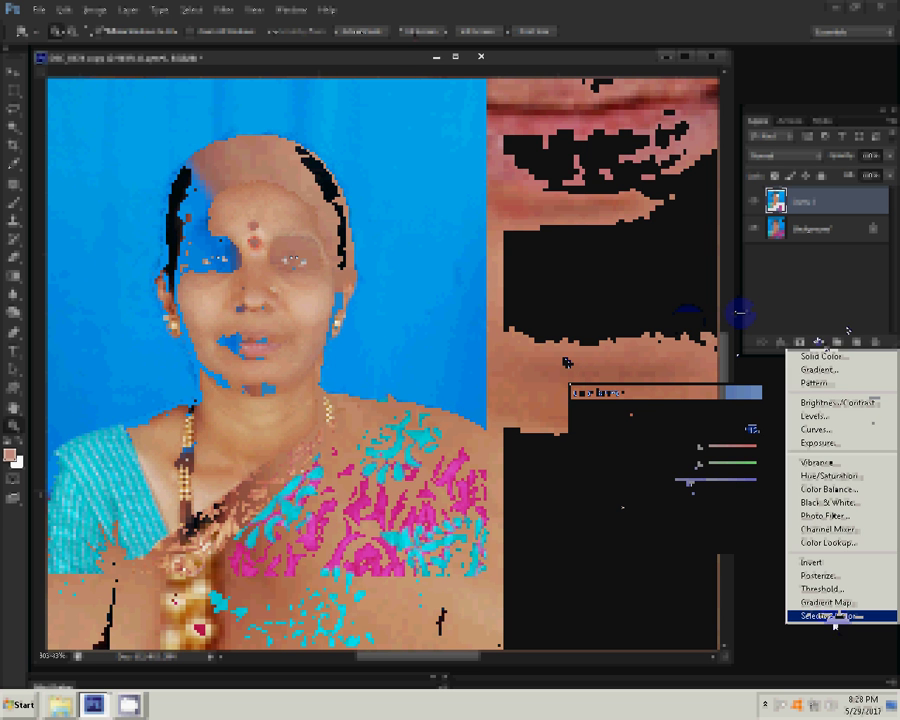
left_click(834, 617)
left_click(727, 351)
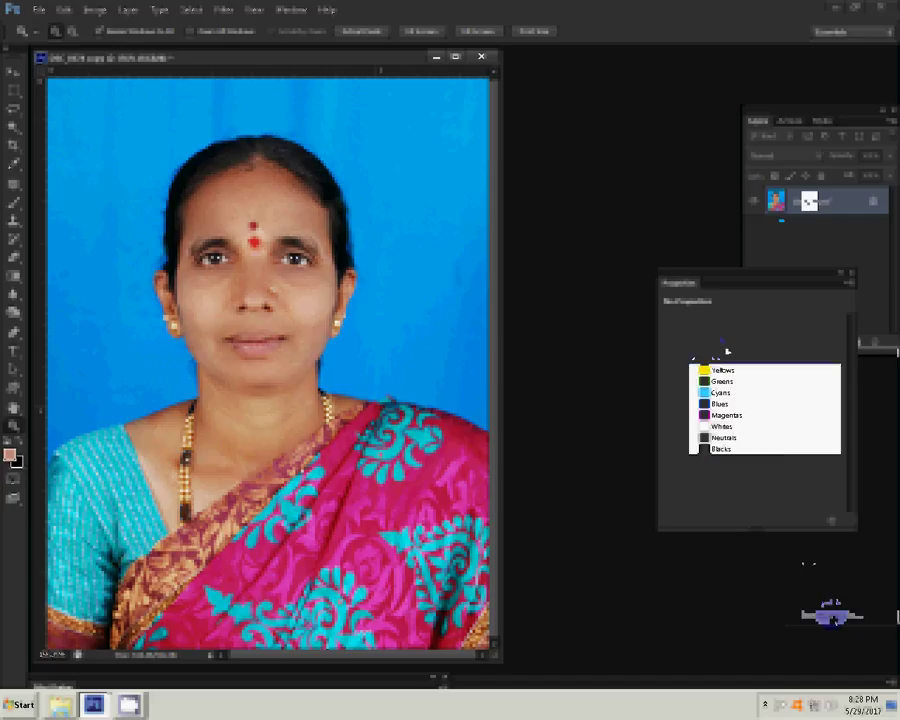
left_click(720, 449)
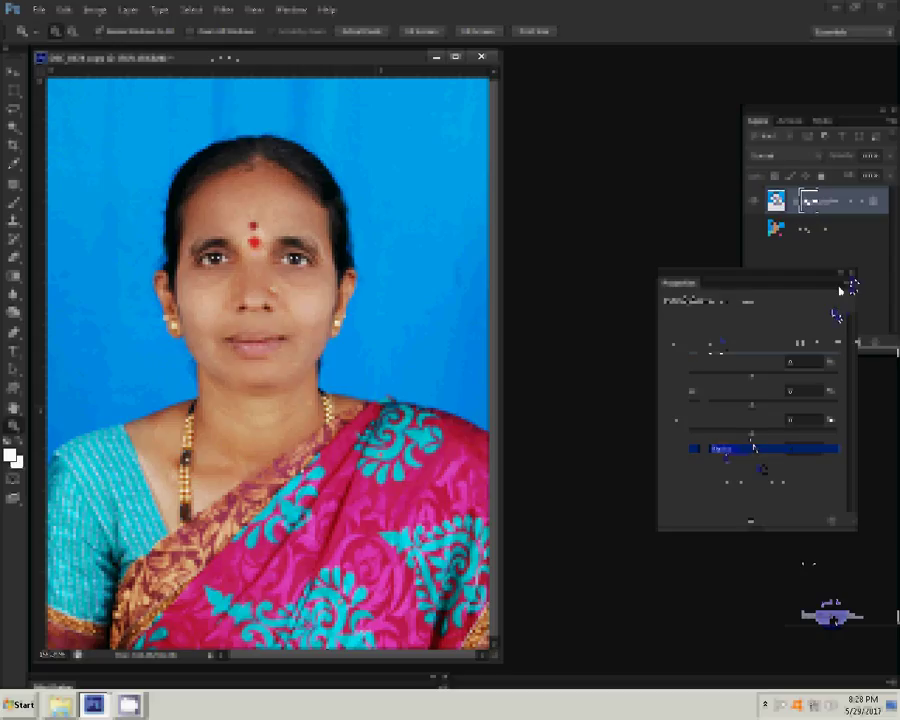
Step: Use Color Balance again to shift the midtones toward magenta
key("ctrl+b")
mouse_move(699, 466)
left_mouse_down()
mouse_move(688, 472)
mouse_move(692, 487)
left_mouse_up()
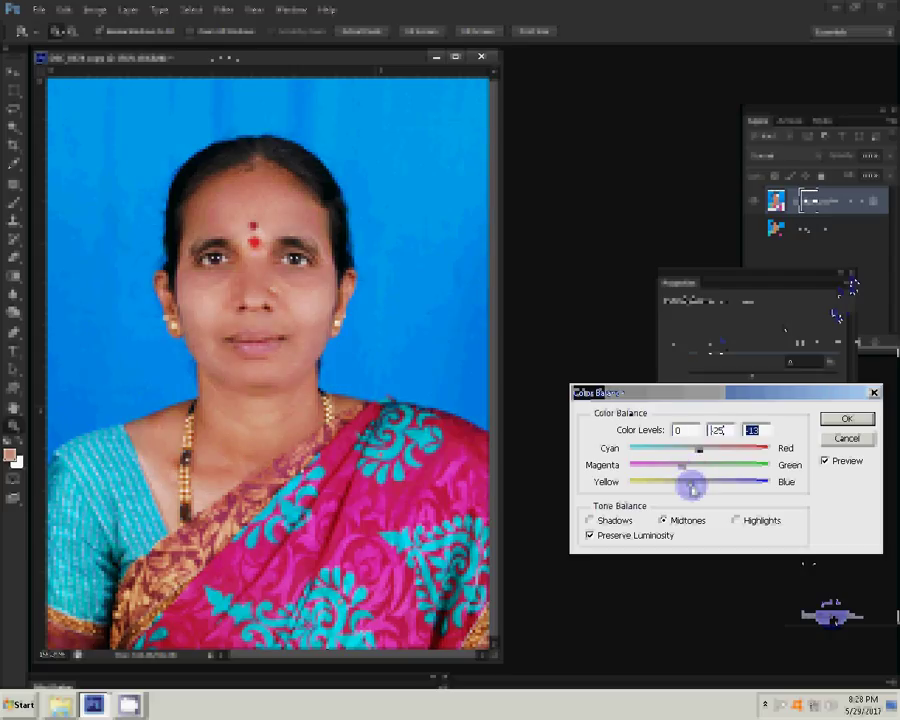
left_click(848, 419)
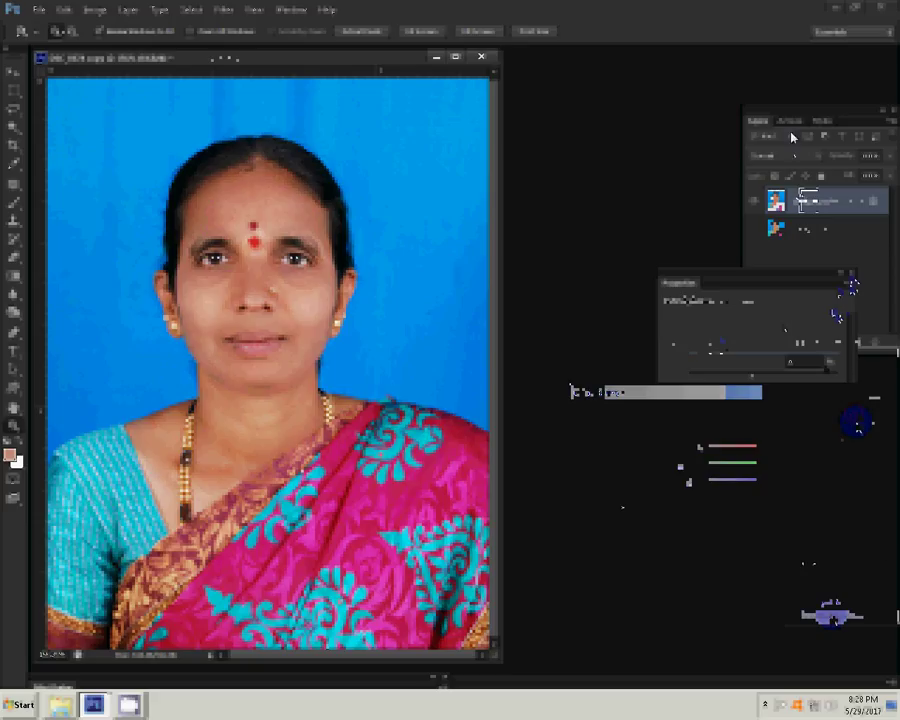
Step: Merge all the retouched portrait's layers into one Background layer
key("ctrl+e")
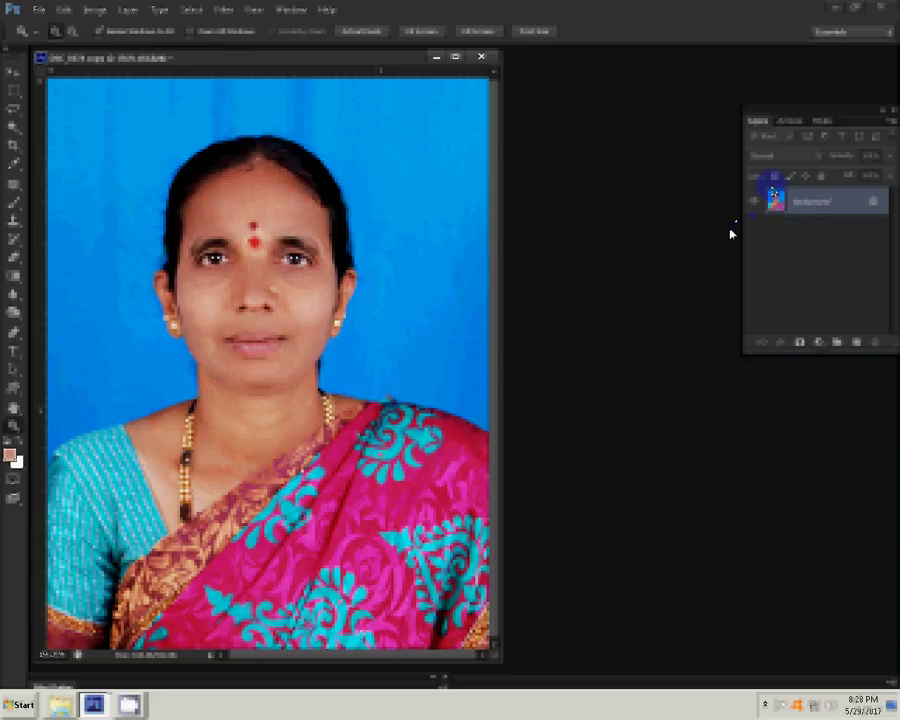